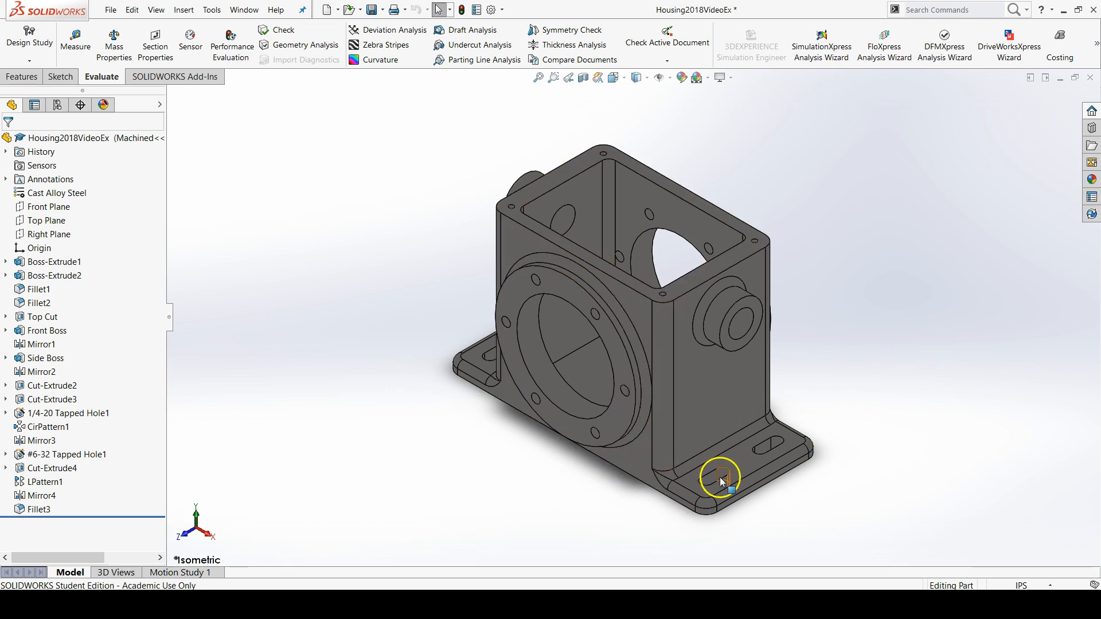
# Inspect the large front bore and the side boss hole by selecting their inner faces.
pyautogui.click(532, 335)
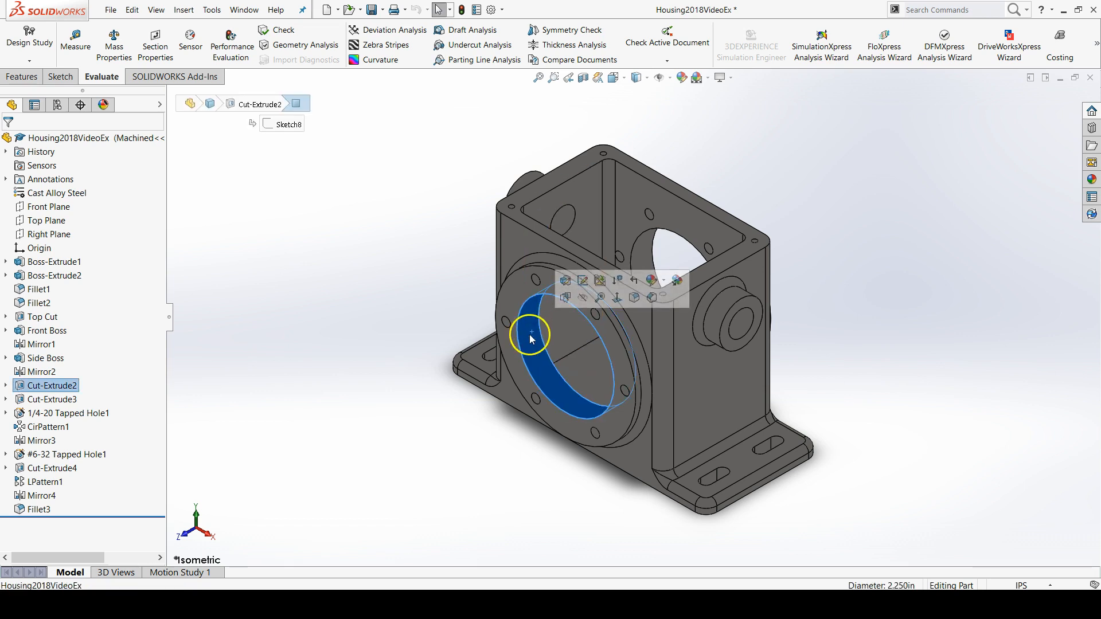
pyautogui.click(742, 330)
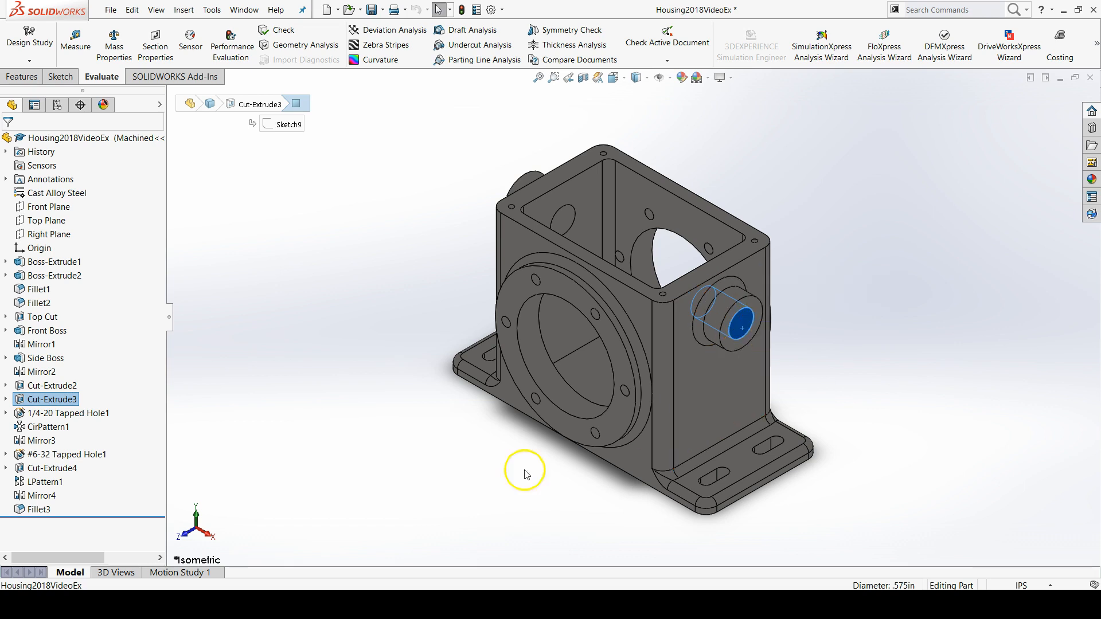
pyautogui.click(425, 446)
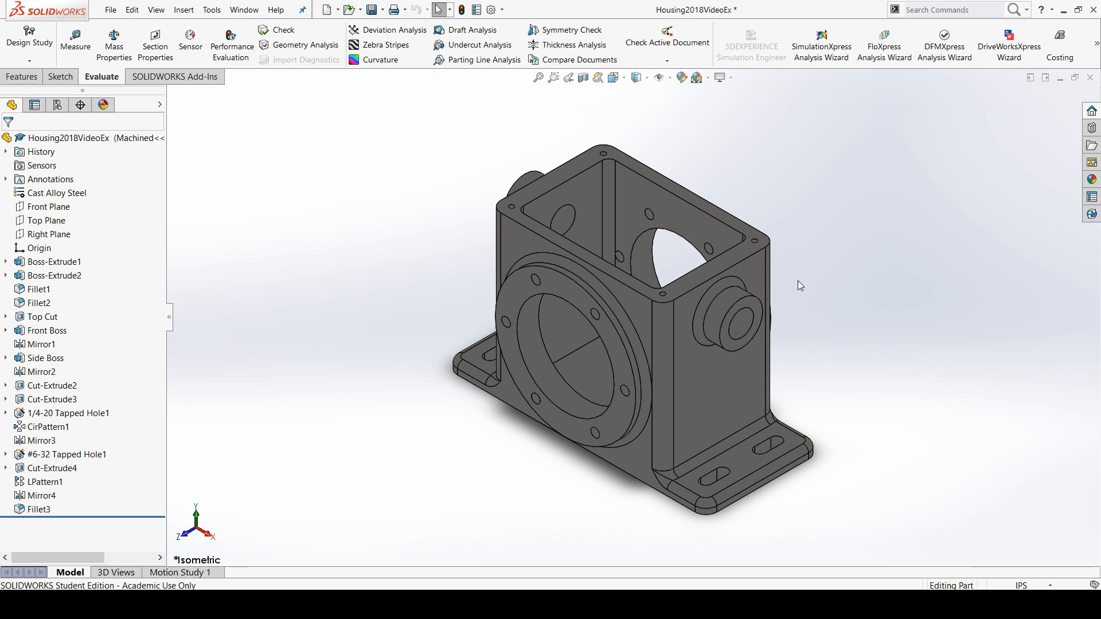
pyautogui.click(735, 307)
# Review the Machined configuration's name and description in its properties and accept them.
pyautogui.click(59, 106)
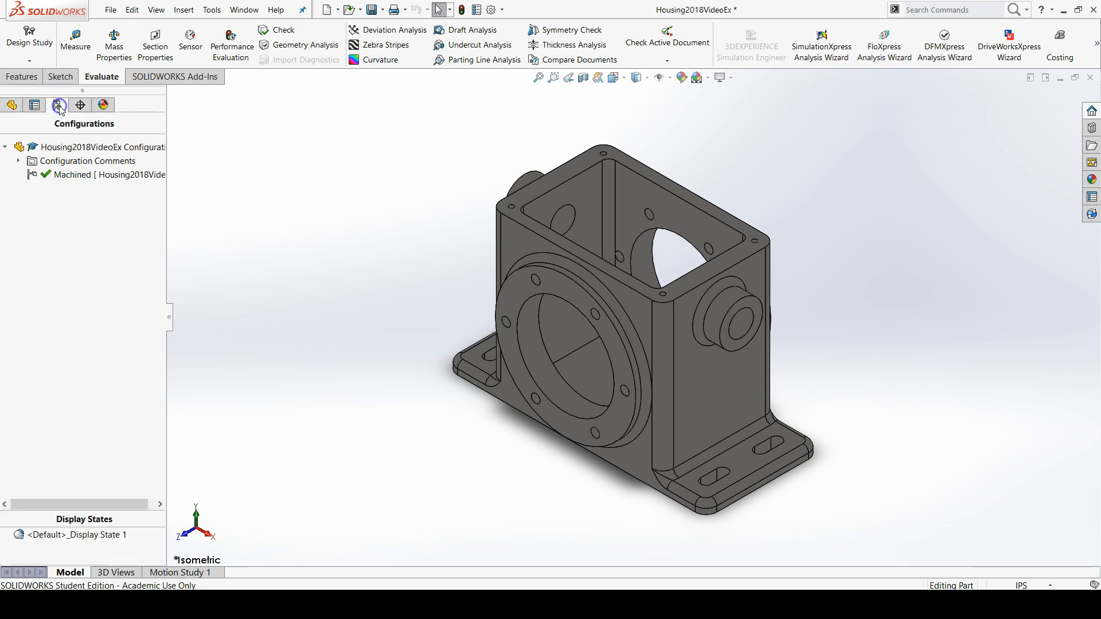
pyautogui.click(95, 183)
pyautogui.rightClick(82, 176)
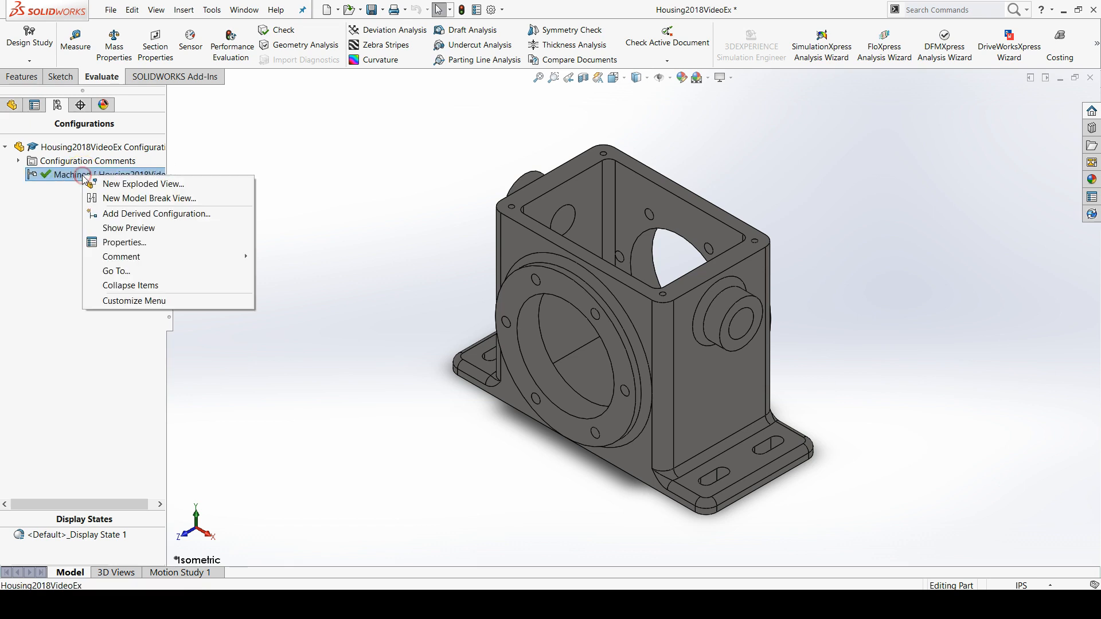
pyautogui.click(133, 242)
pyautogui.click(40, 199)
pyautogui.doubleClick(39, 199)
pyautogui.click(56, 193)
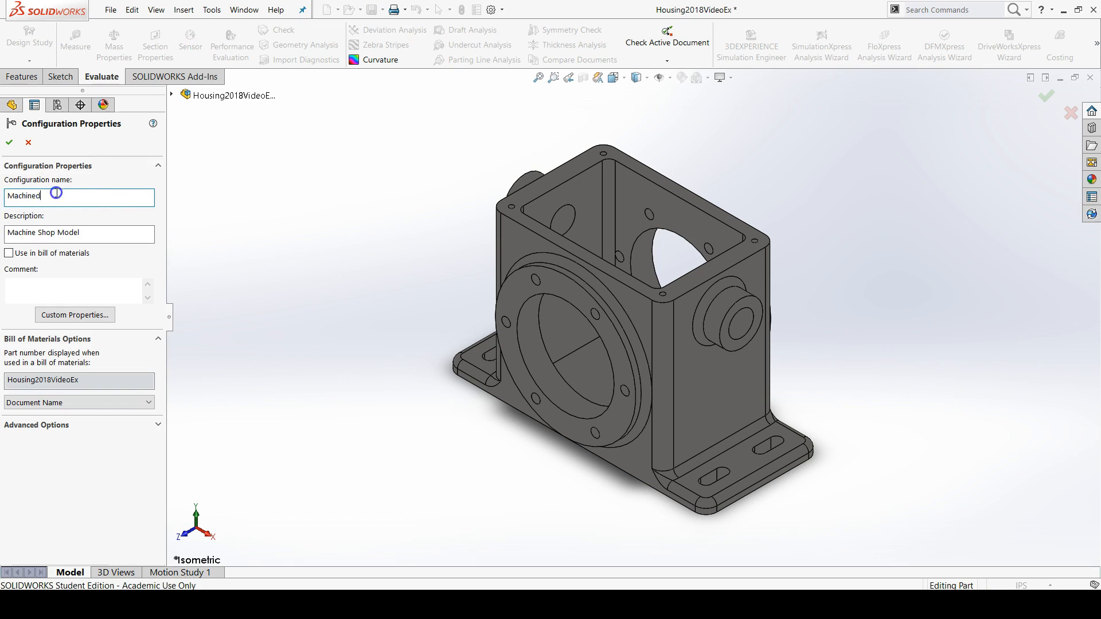
pyautogui.moveTo(85, 234)
pyautogui.mouseDown()
pyautogui.moveTo(5, 244)
pyautogui.moveTo(81, 232)
pyautogui.mouseUp()
pyautogui.click(8, 143)
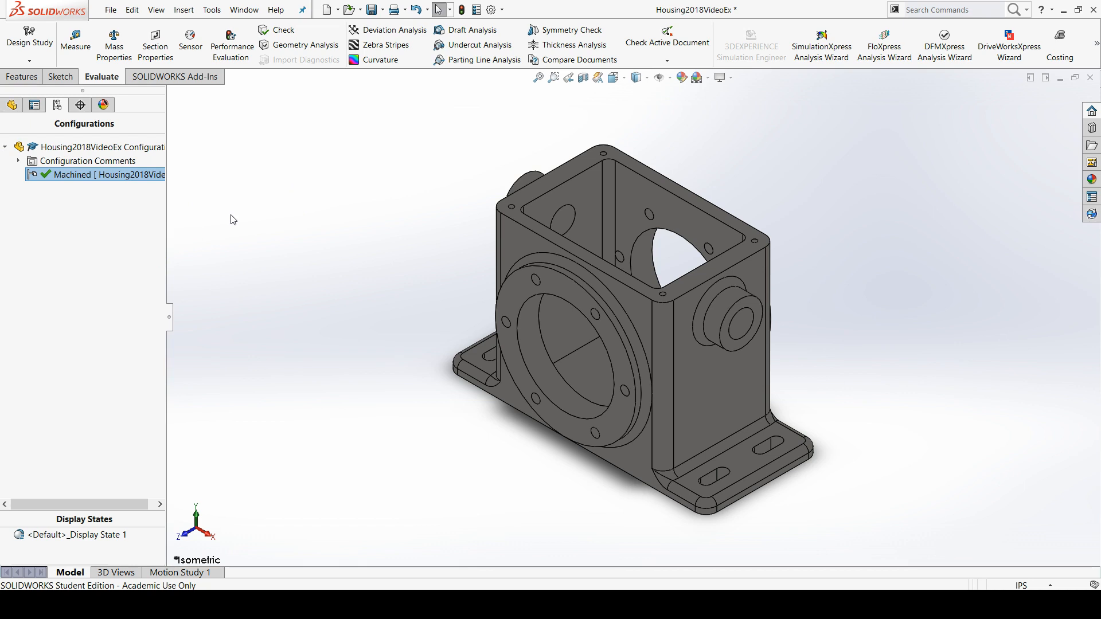
# Add a configuration named Forged with the description "Model for Foundry" to the part.
pyautogui.rightClick(71, 153)
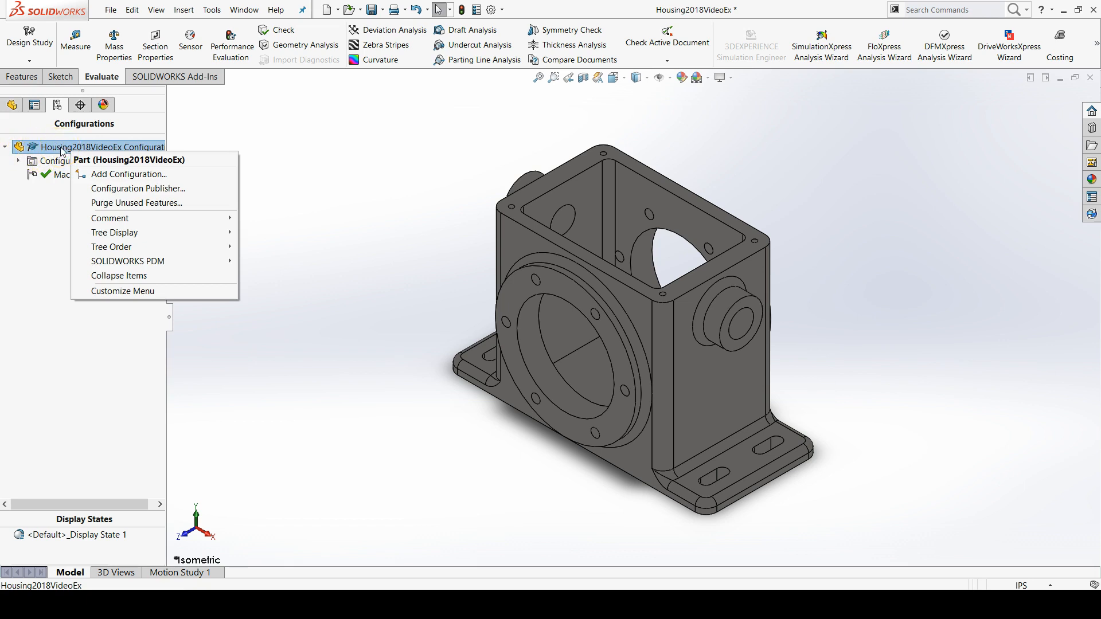
pyautogui.click(121, 180)
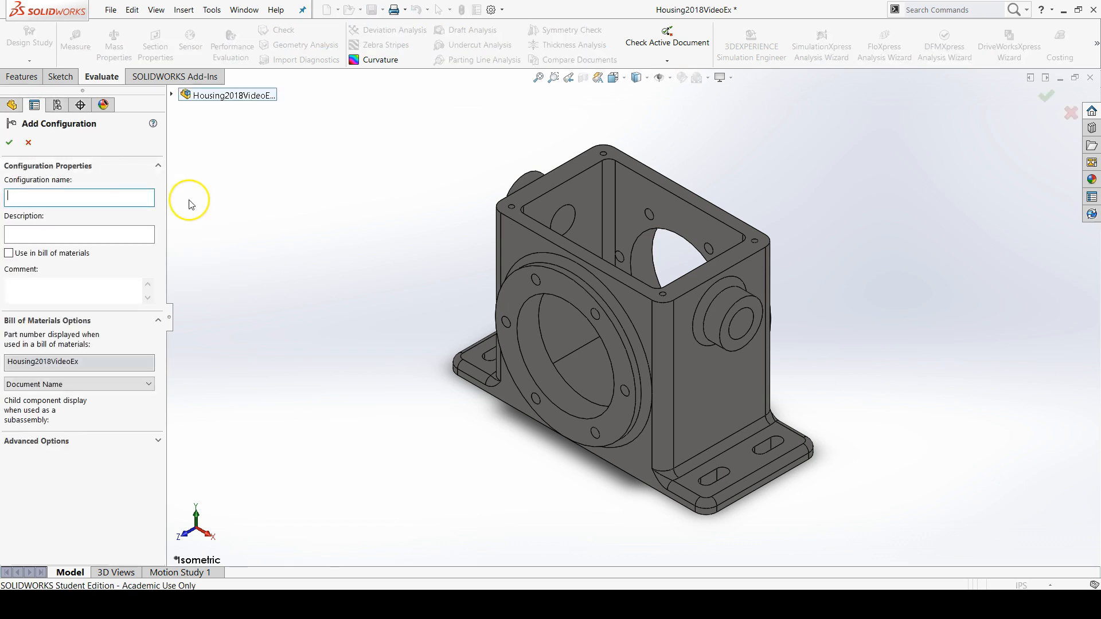
pyautogui.write('Forged')
pyautogui.press('Tab')
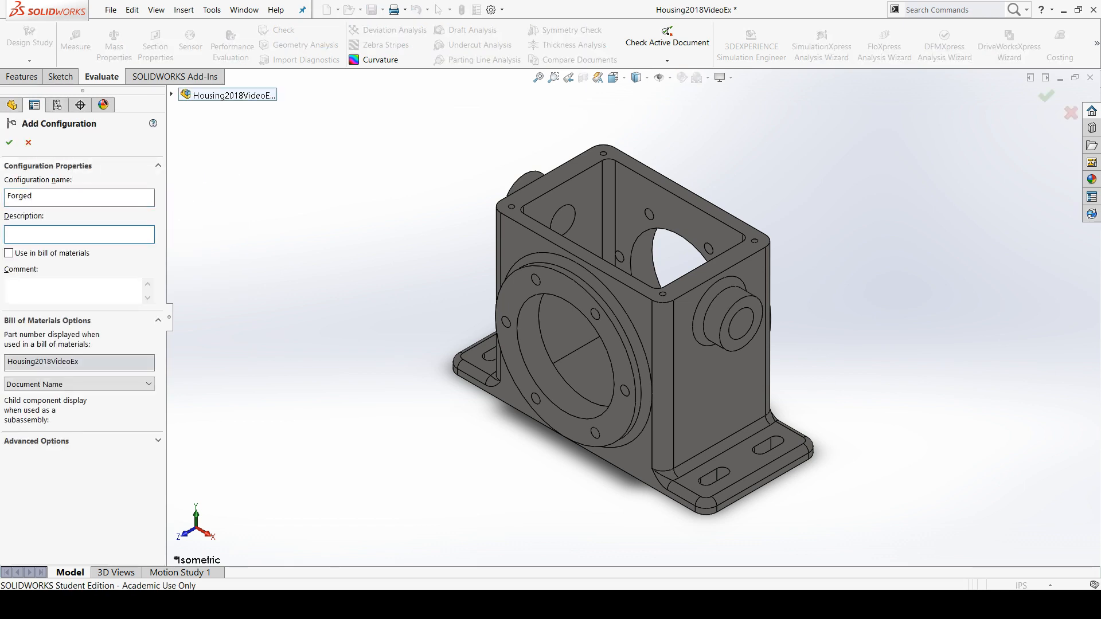
pyautogui.write('Model for Foundry')
pyautogui.click(11, 148)
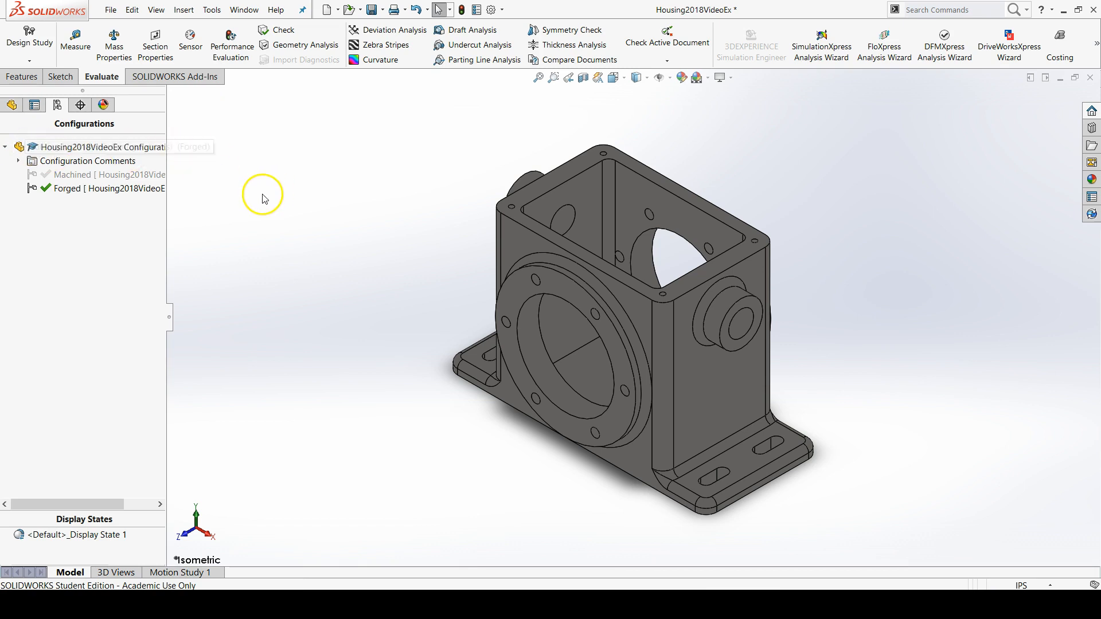
# Switch back and forth between the Machined and Forged configurations, finishing with Forged active.
pyautogui.doubleClick(88, 174)
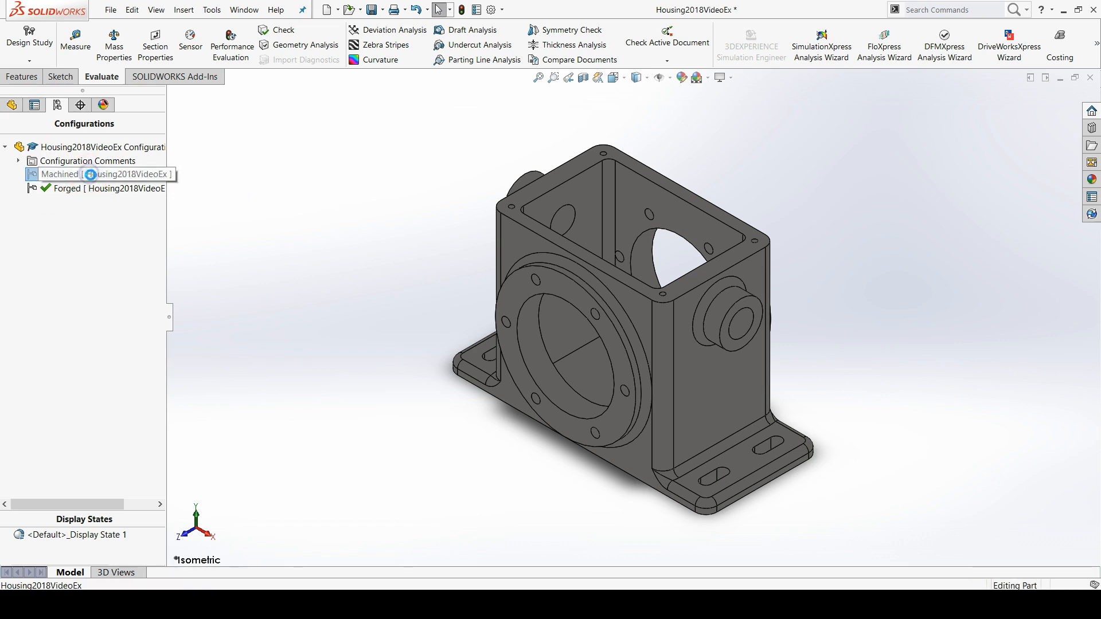
pyautogui.doubleClick(89, 188)
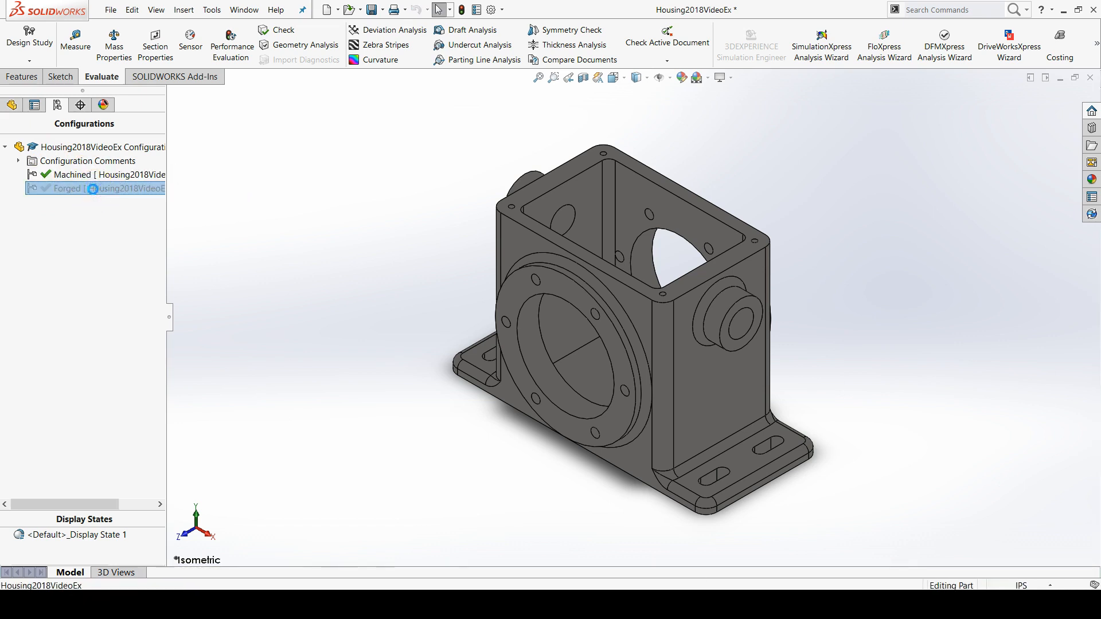
pyautogui.doubleClick(88, 175)
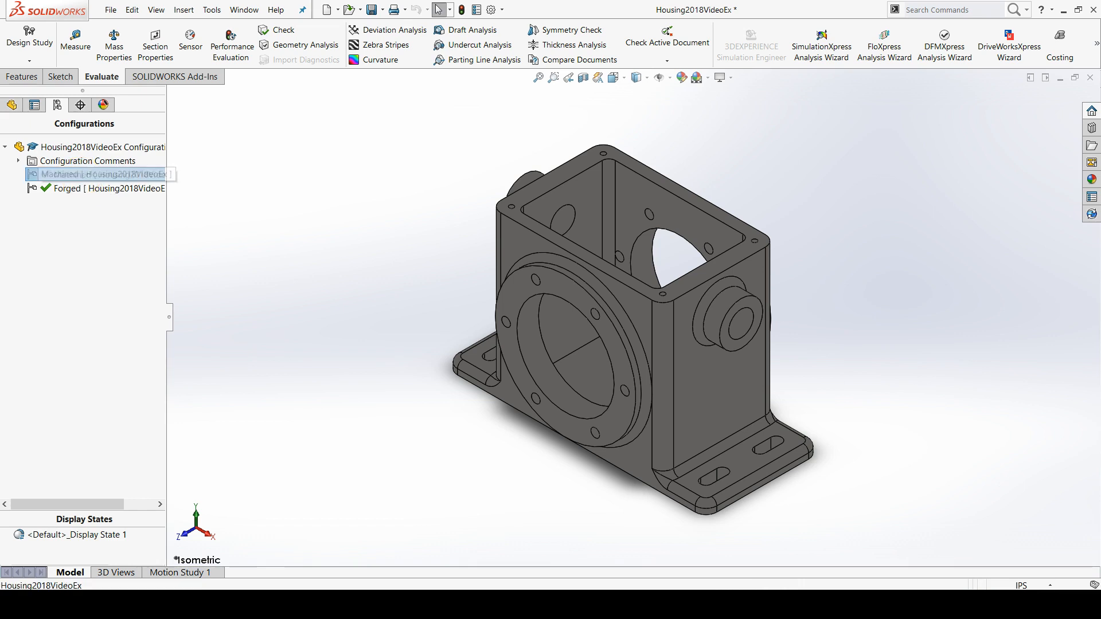
pyautogui.rightClick(77, 190)
pyautogui.click(124, 201)
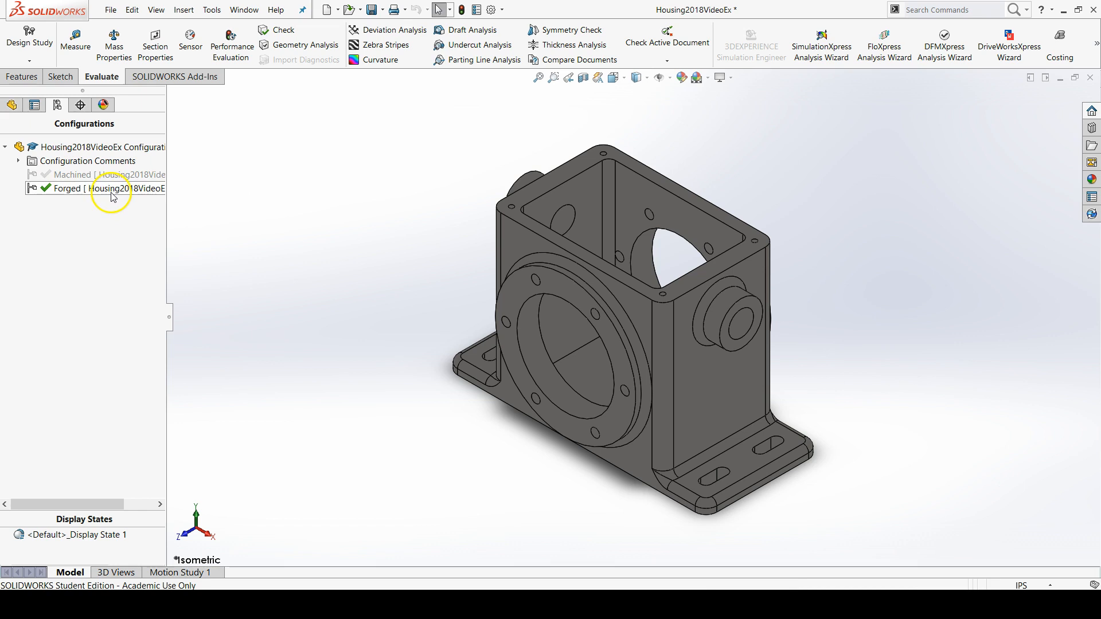
# Suppress the 1/4-20 Tapped Hole1 feature in the Forged configuration.
pyautogui.click(11, 105)
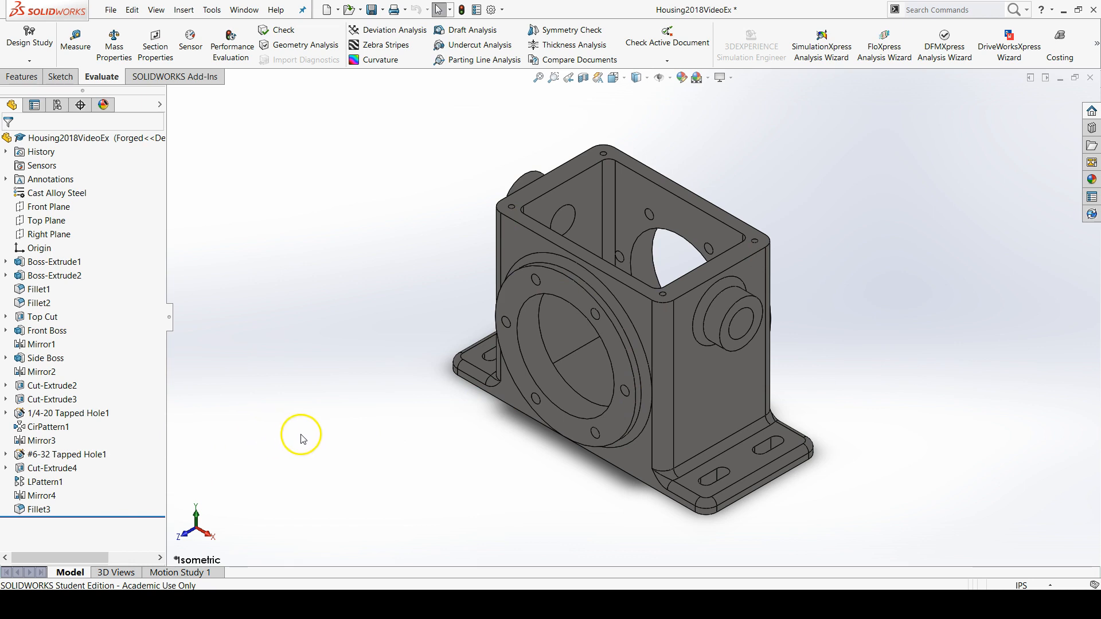
pyautogui.rightClick(55, 415)
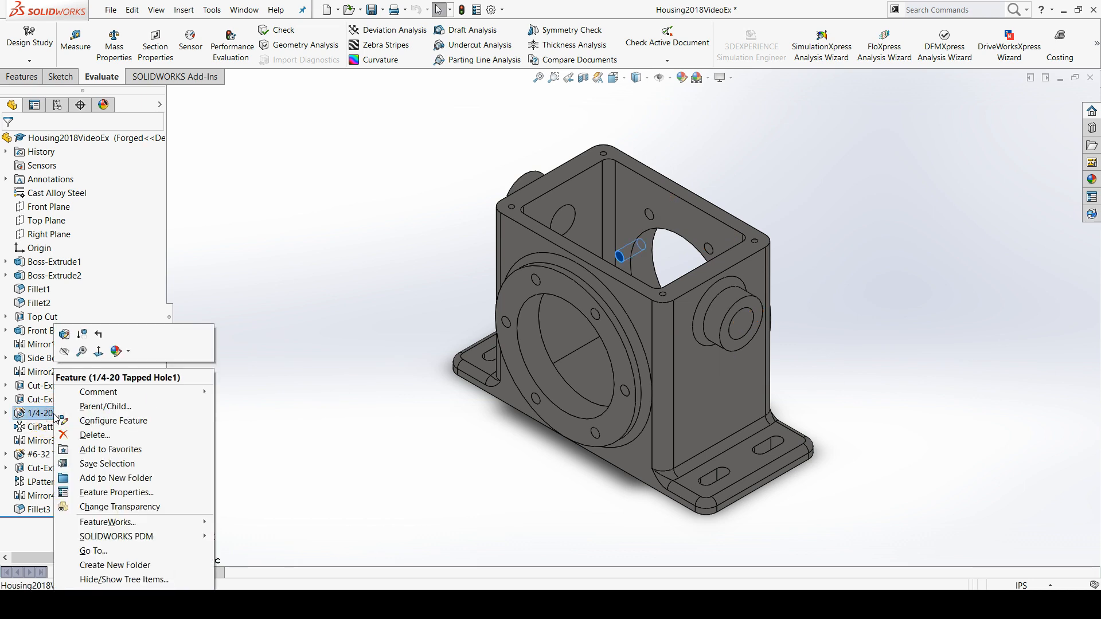
pyautogui.click(80, 337)
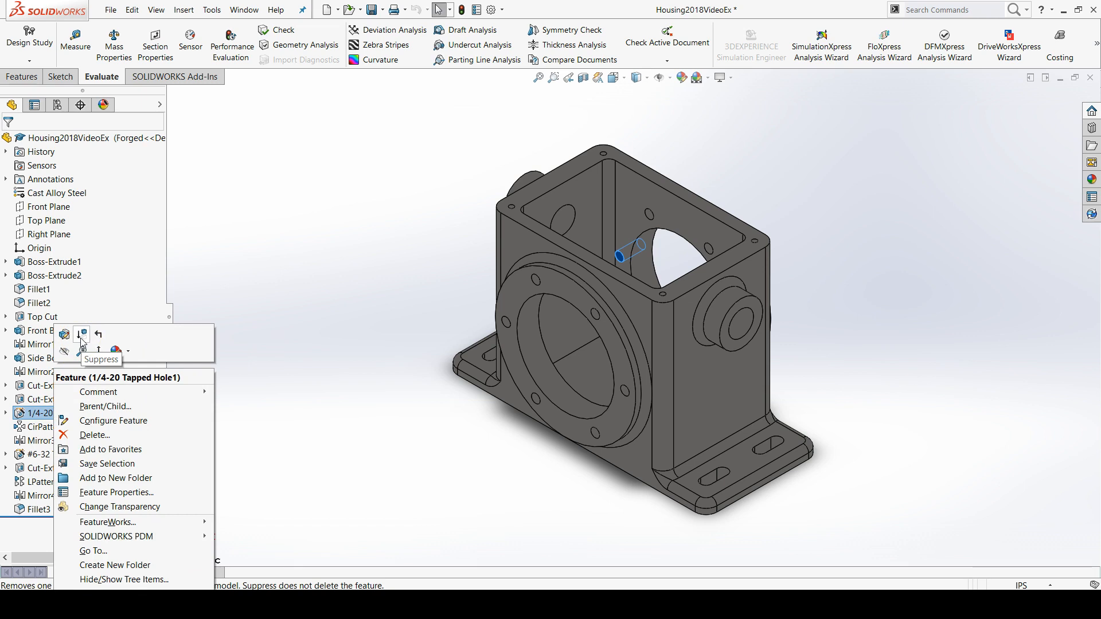
pyautogui.click(81, 341)
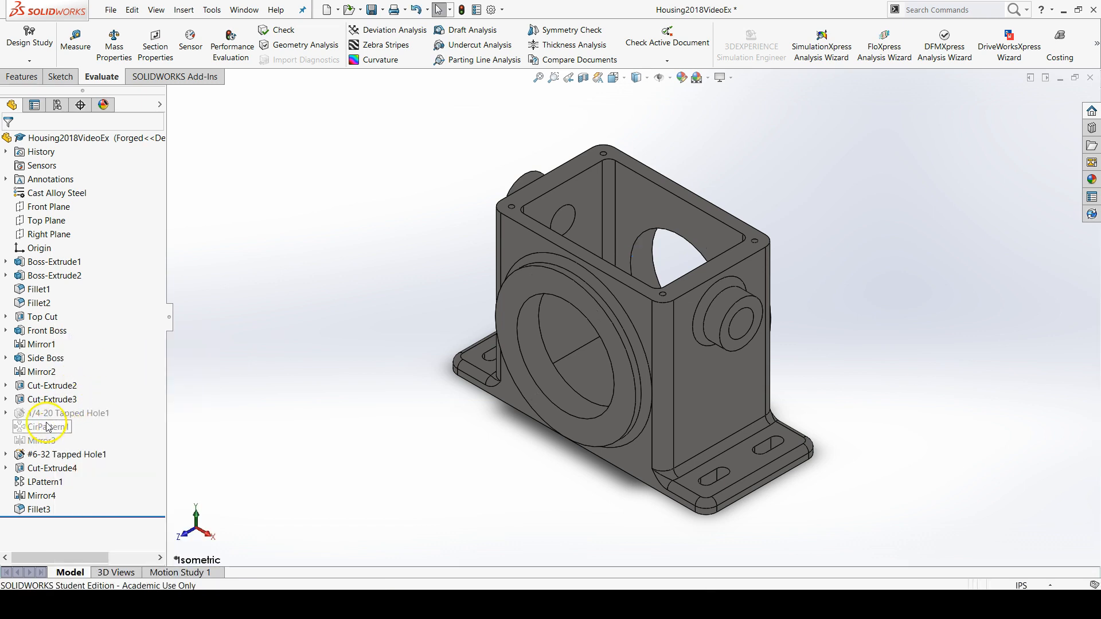
# Examine the parent and child references of the suppressed 1/4-20 tapped hole and the part's Dynamic Reference Visualization options.
pyautogui.moveTo(105, 418)
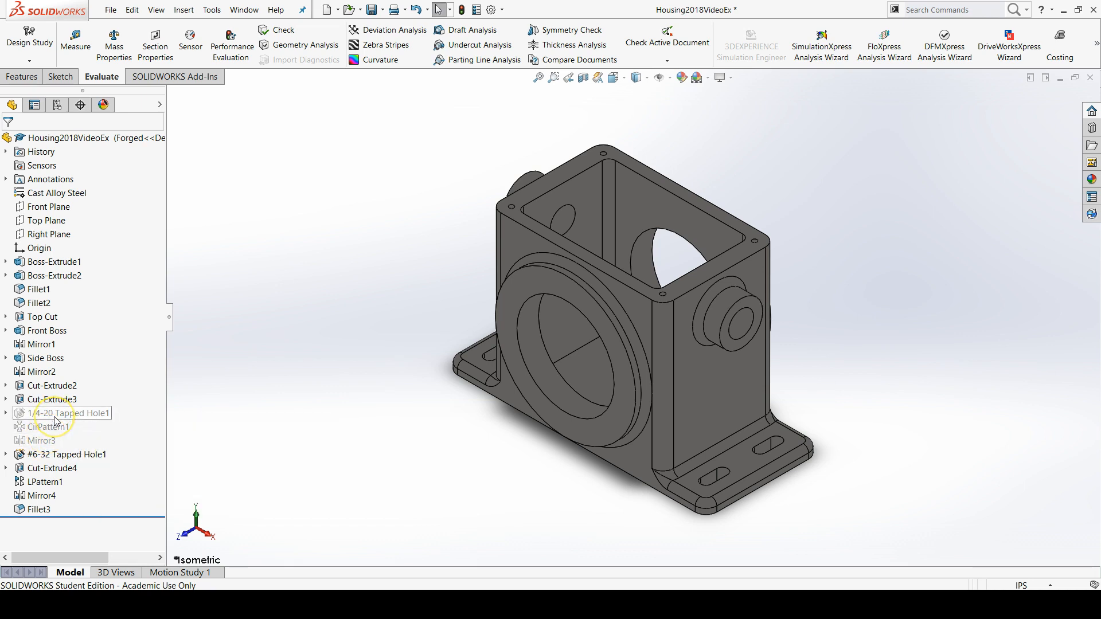
pyautogui.moveTo(47, 434)
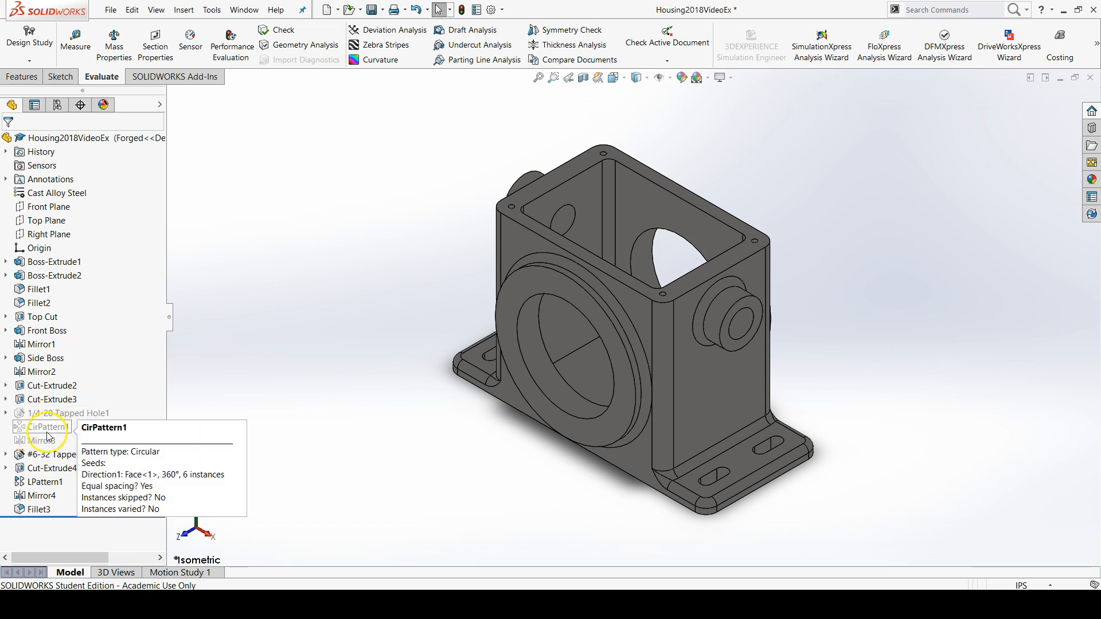
pyautogui.moveTo(55, 419)
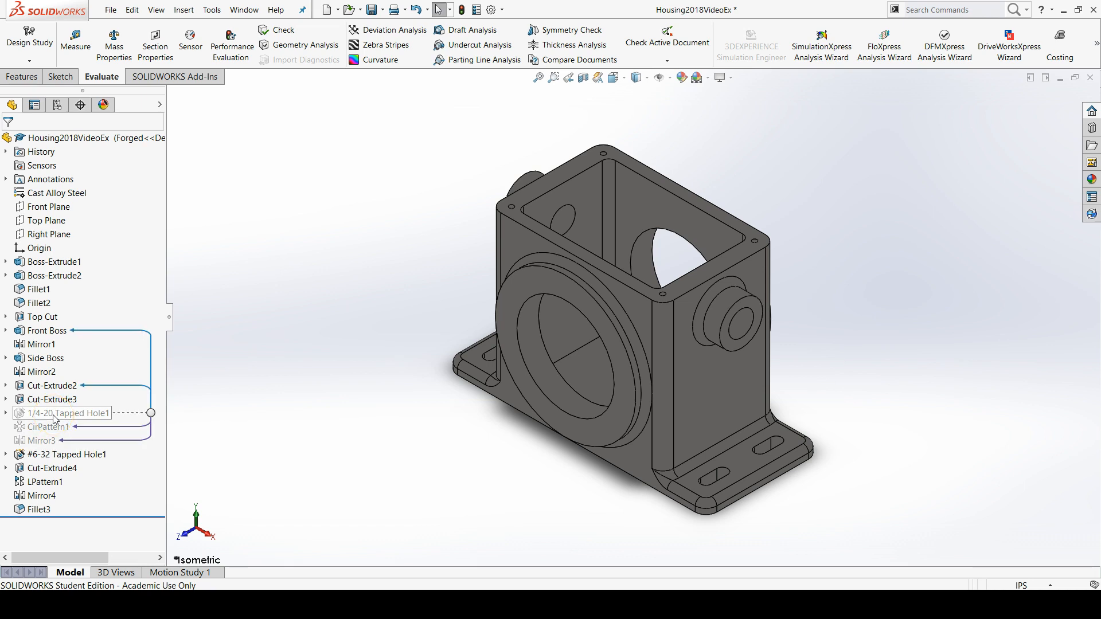
pyautogui.click(53, 416)
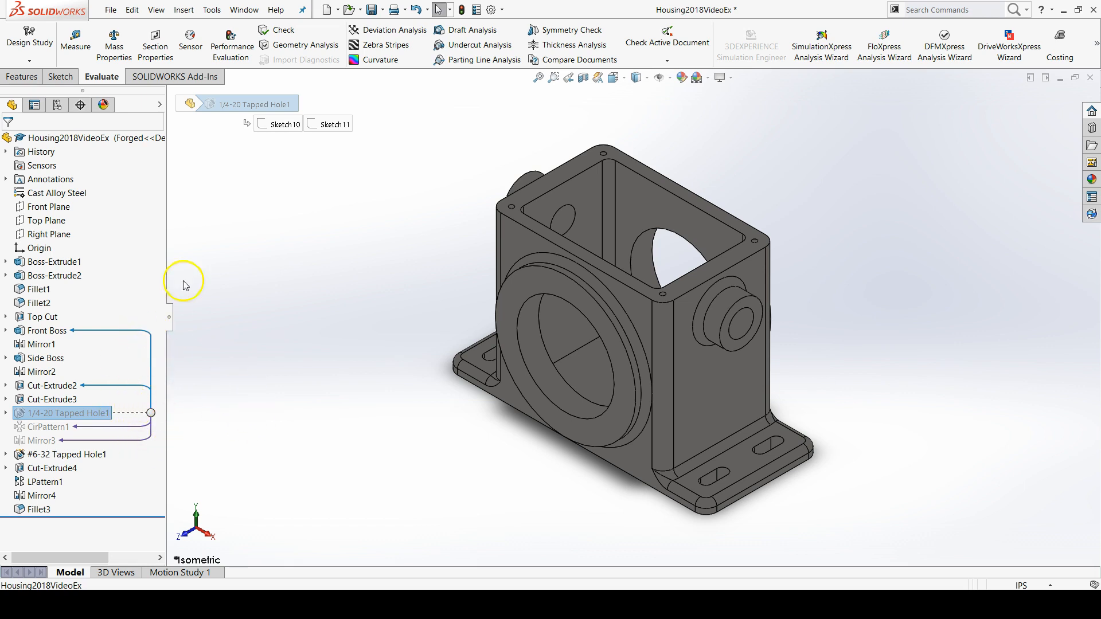
pyautogui.rightClick(82, 142)
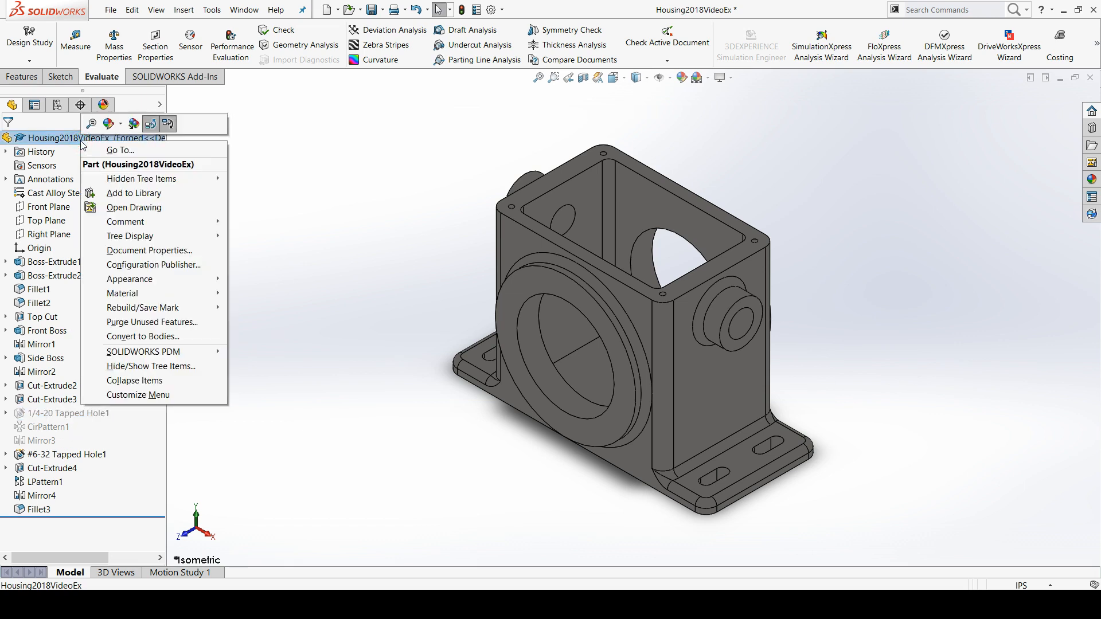
pyautogui.click(168, 130)
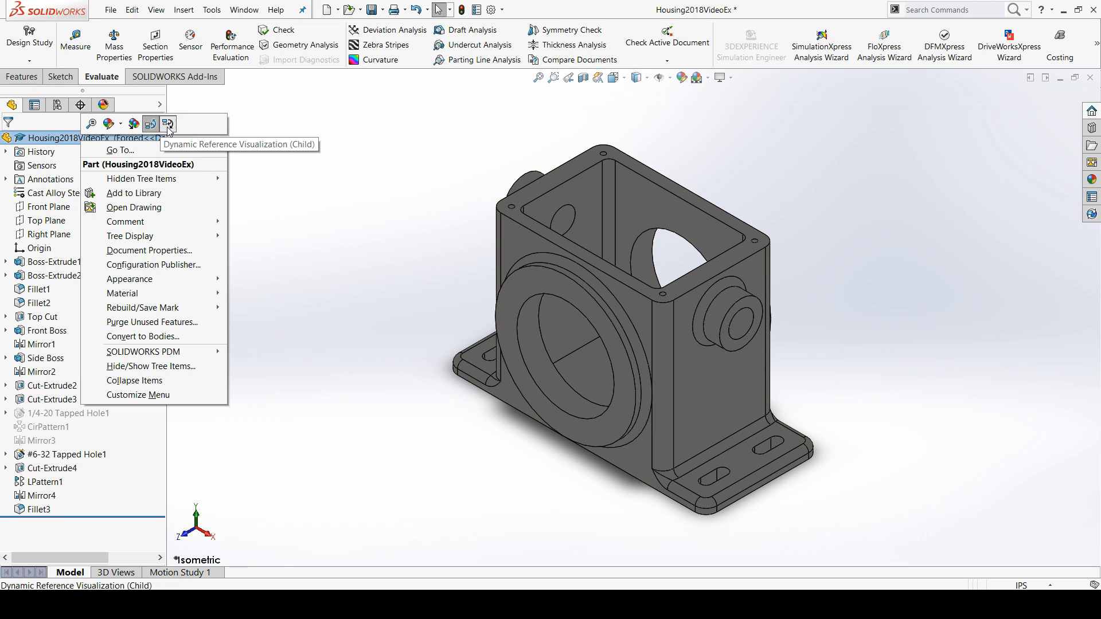
pyautogui.click(138, 131)
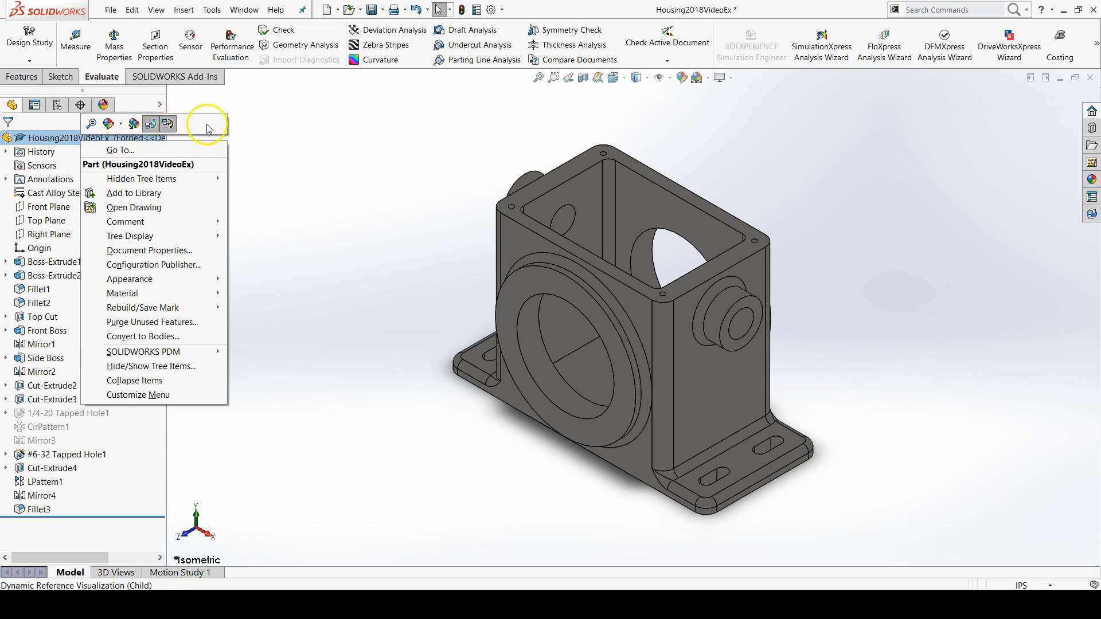
pyautogui.click(354, 121)
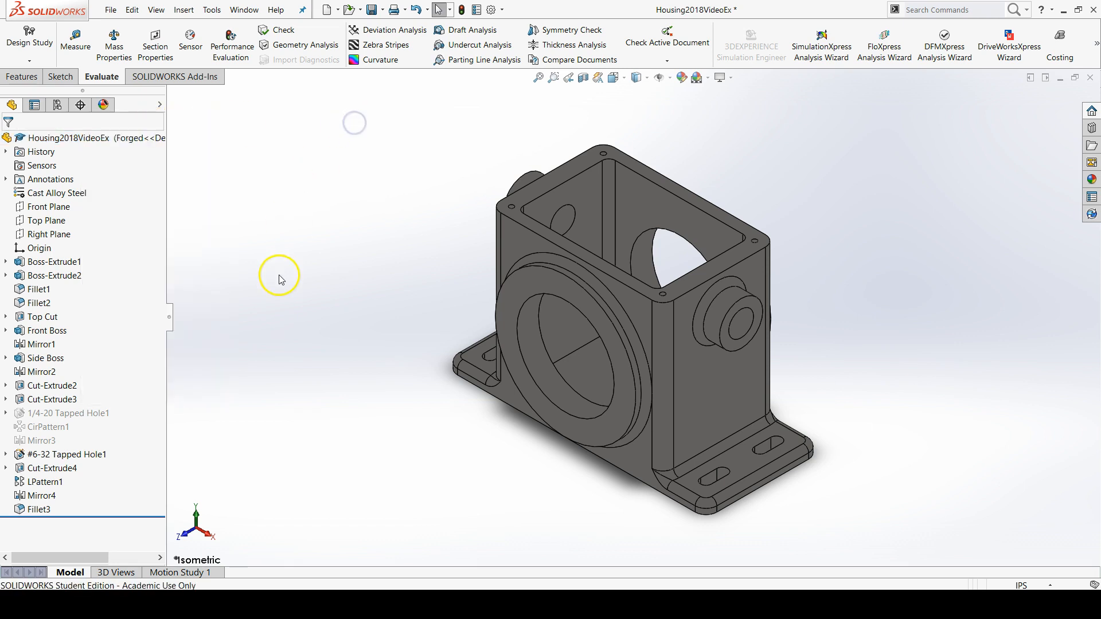
pyautogui.click(79, 414)
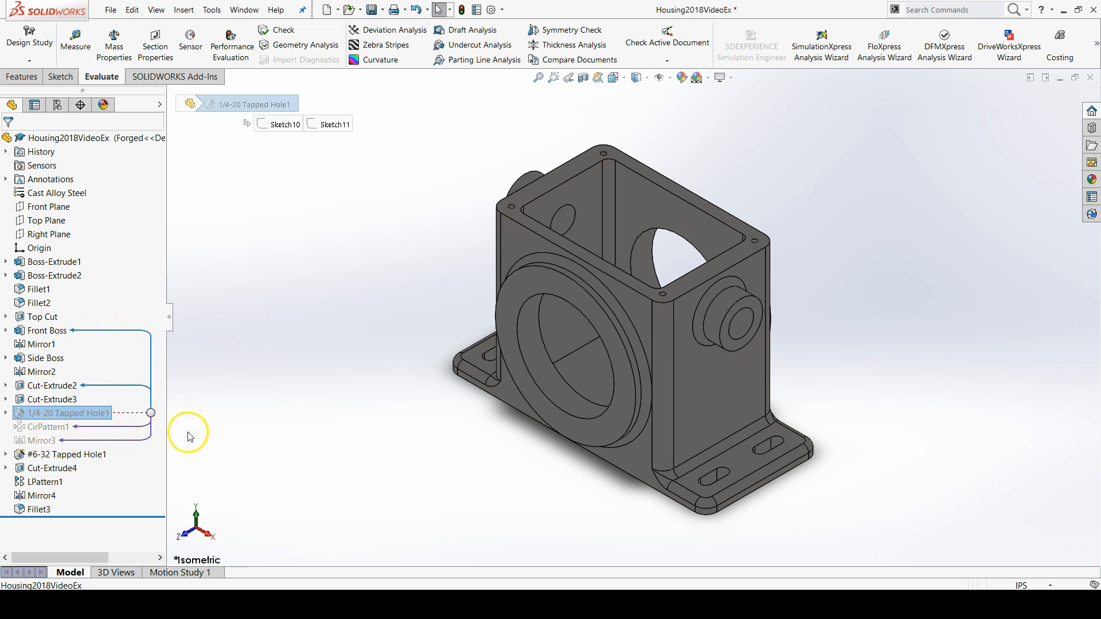
pyautogui.click(277, 389)
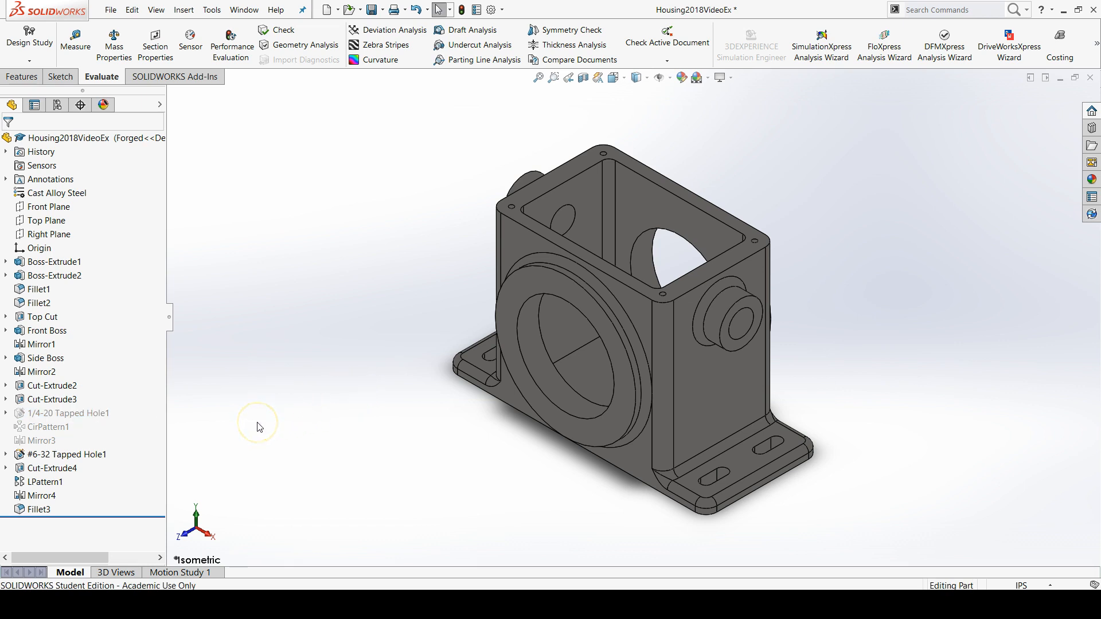
# Suppress the #6-32 Tapped Hole1 and the base's slot feature Cut-Extrude4 in the Forged configuration.
pyautogui.moveTo(60, 460)
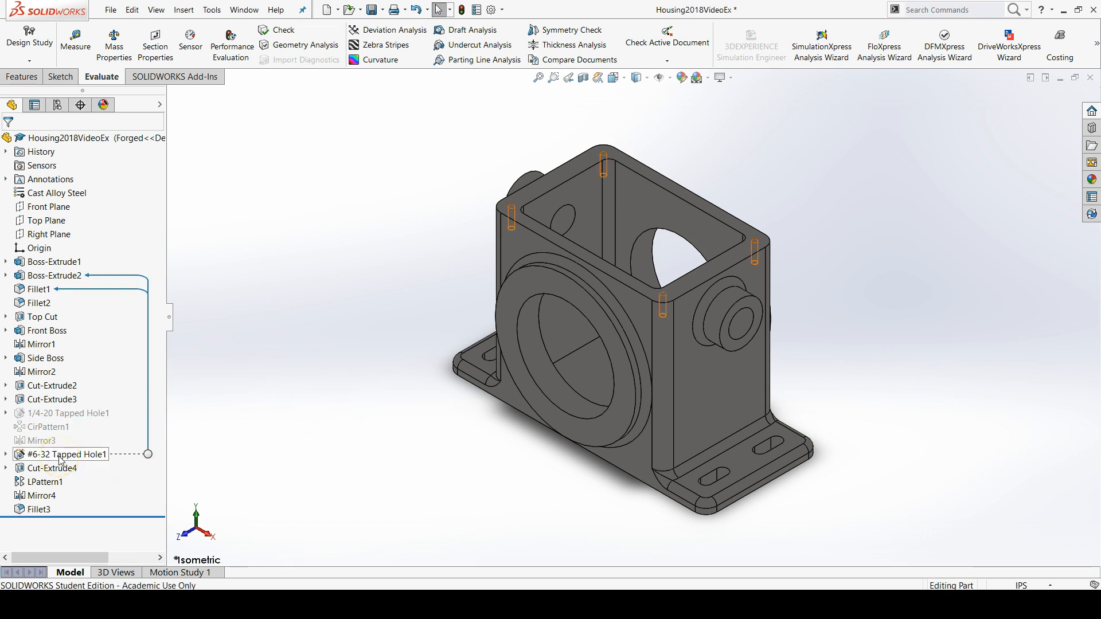
pyautogui.rightClick(60, 456)
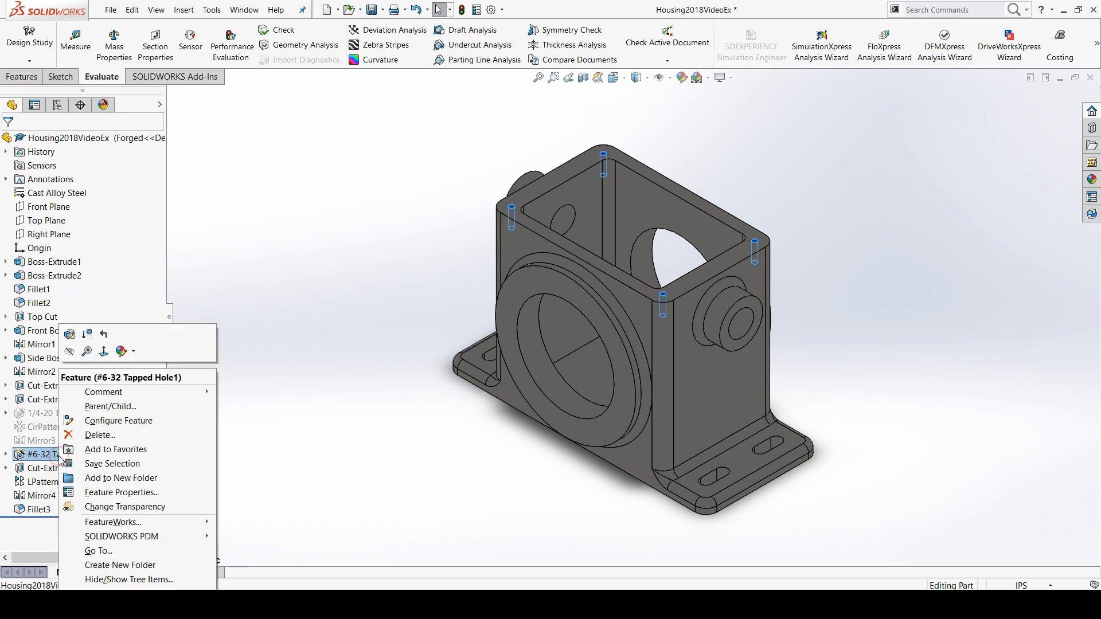
pyautogui.click(88, 336)
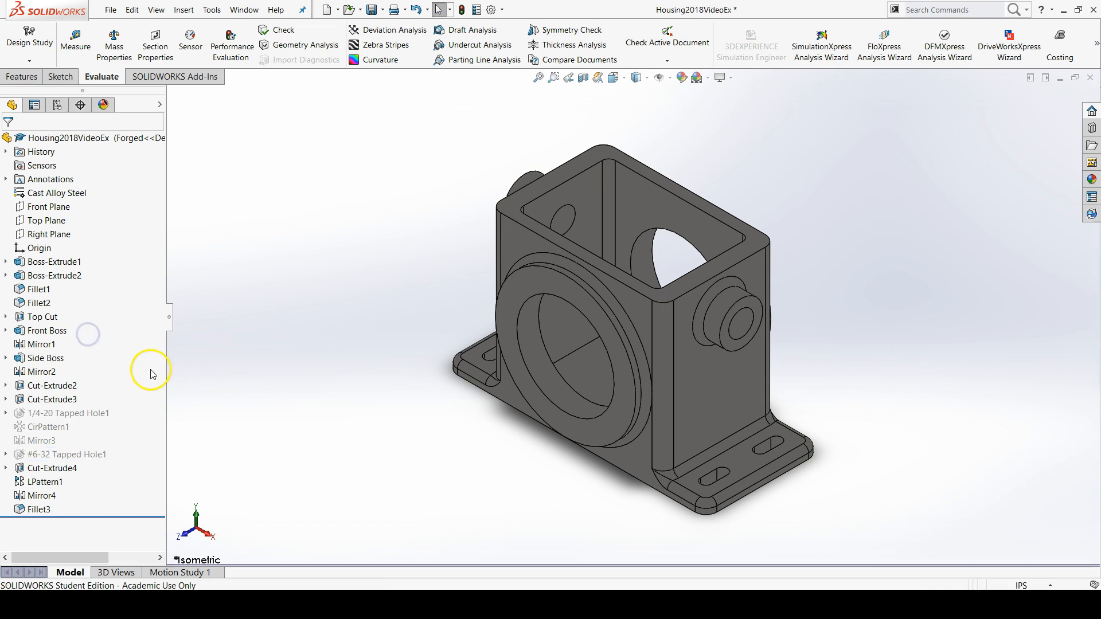
pyautogui.rightClick(58, 471)
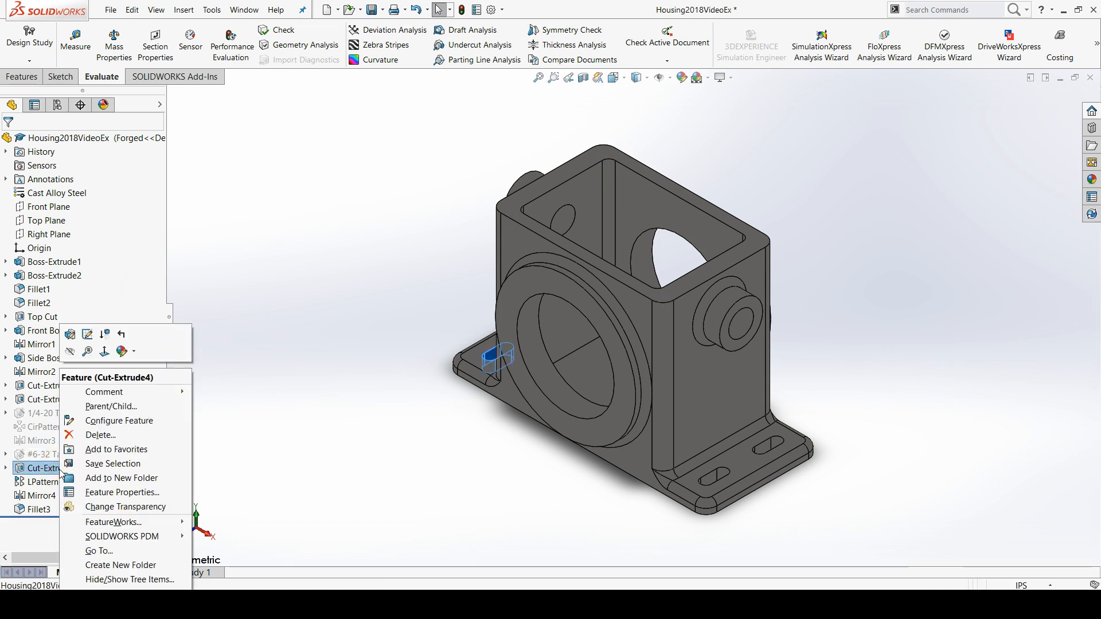
pyautogui.click(104, 337)
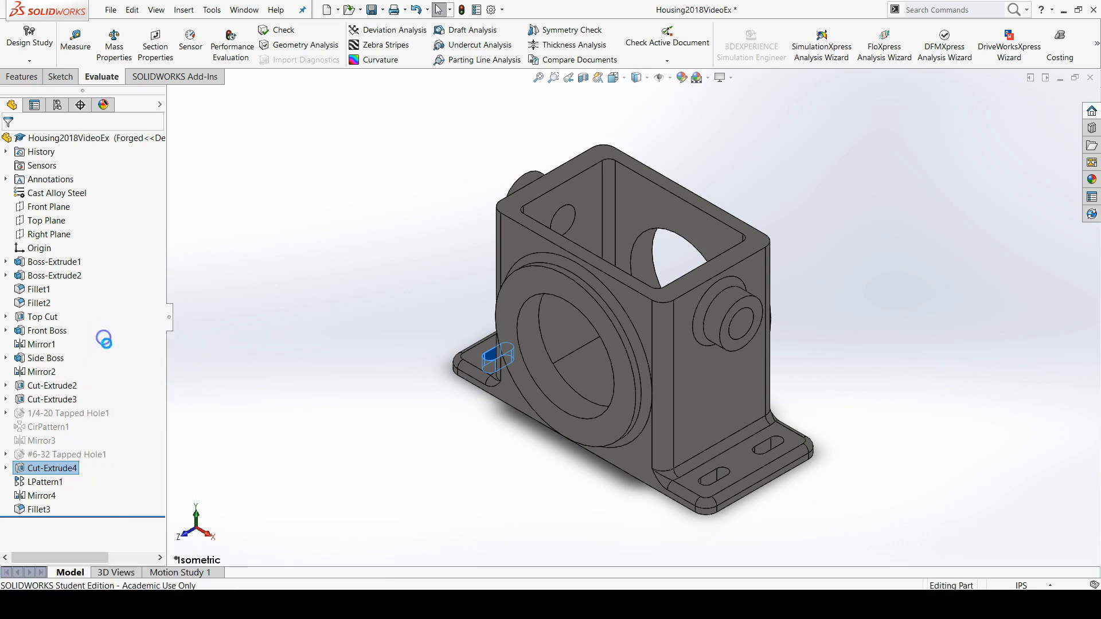
pyautogui.click(63, 468)
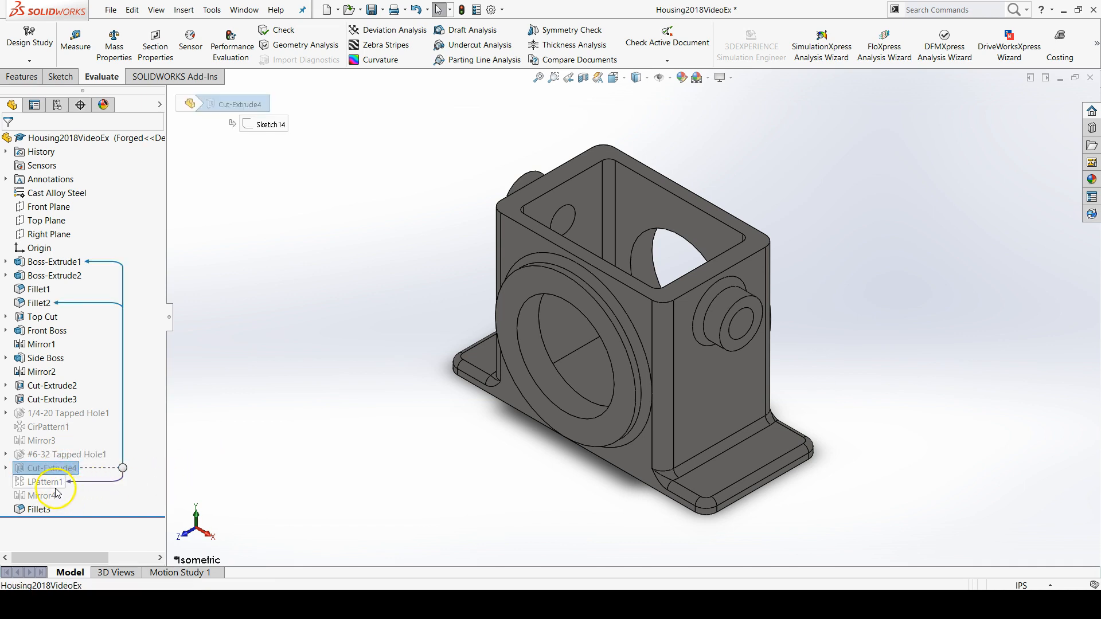
# Inspect the suppressed LPattern1 details and the parent references of the suppressed Mirror4 feature.
pyautogui.moveTo(56, 493)
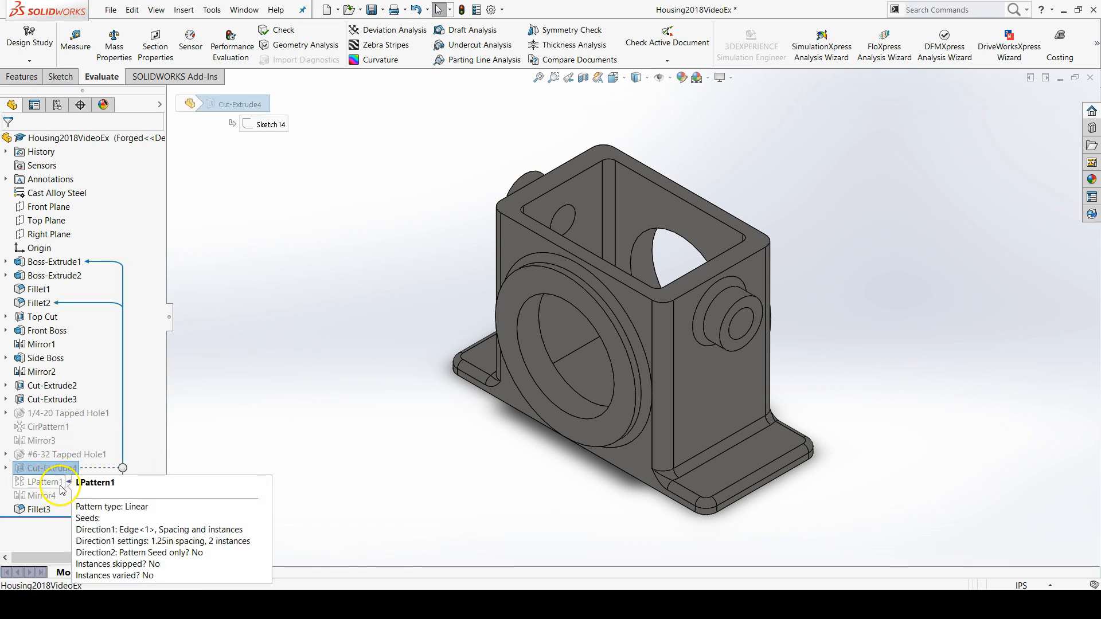
pyautogui.click(57, 496)
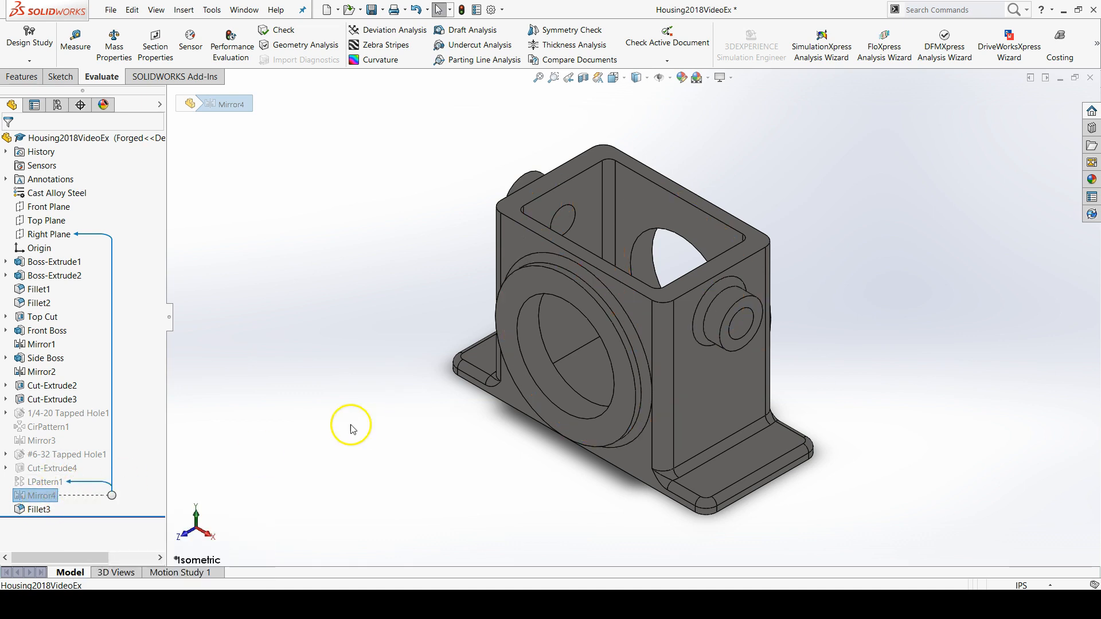
pyautogui.click(313, 438)
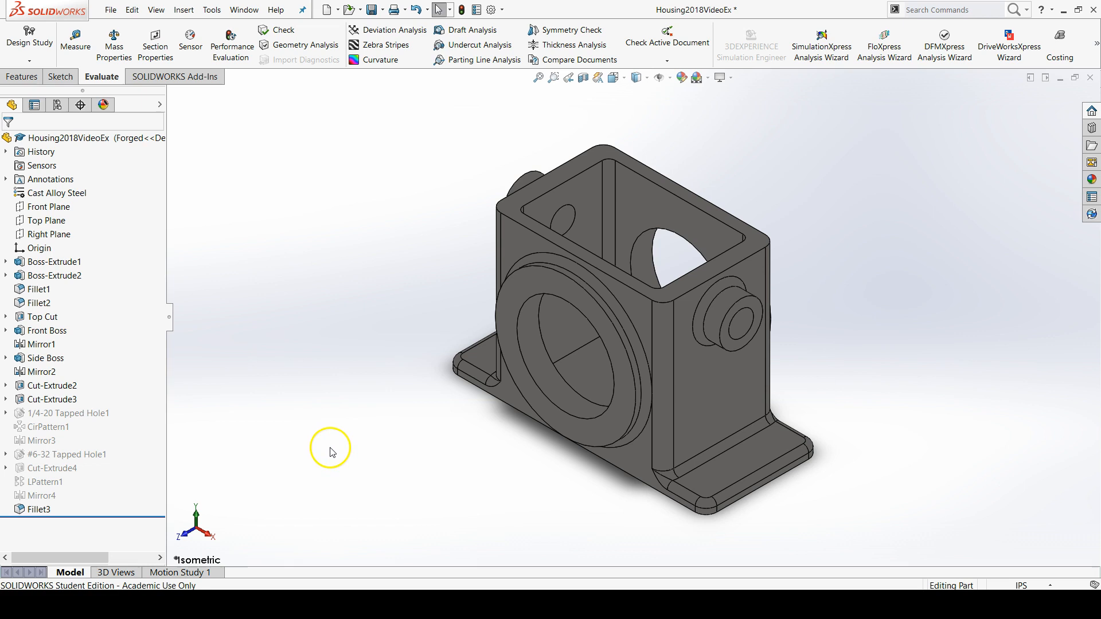
# Compare the housing in the Machined and Forged configurations by alternately activating them, finishing with Forged.
pyautogui.moveTo(659, 438); pyautogui.dragTo(760, 359, button='middle')
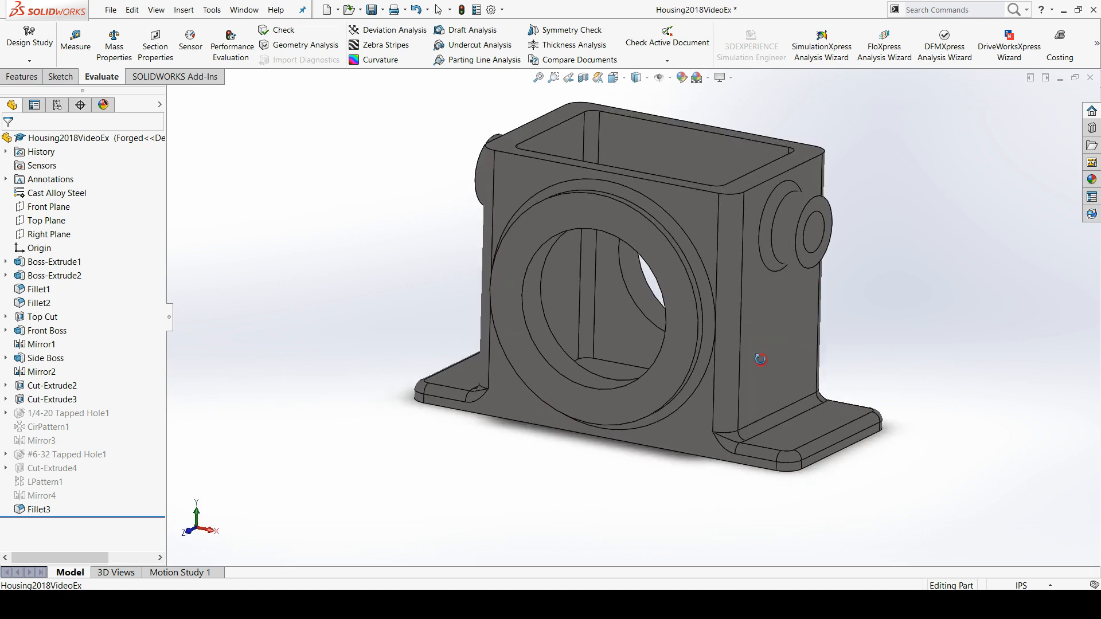
pyautogui.click(58, 106)
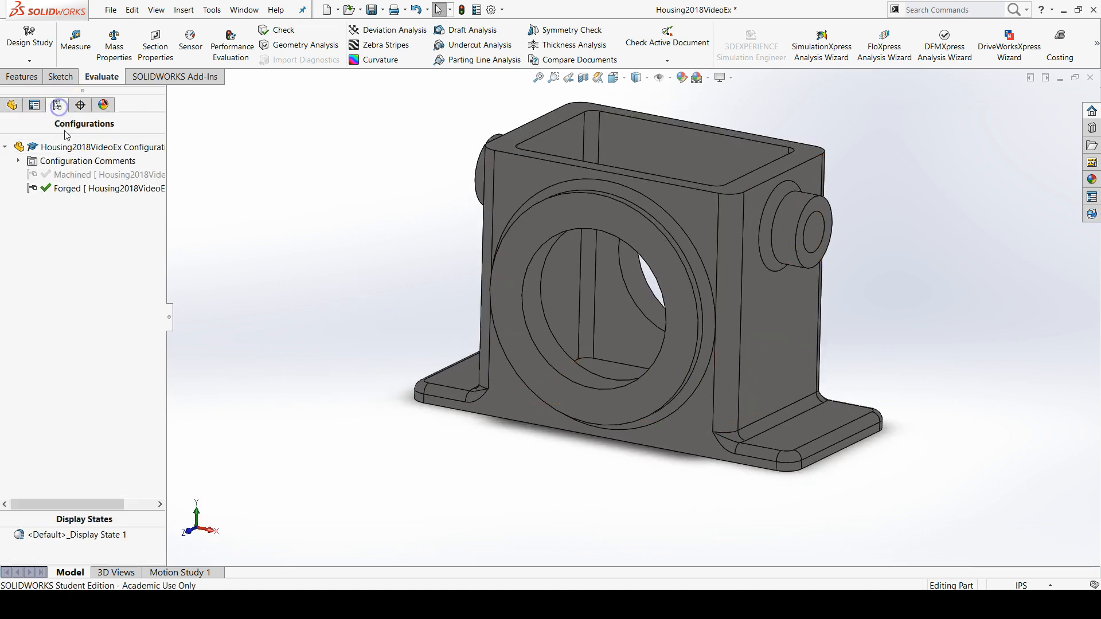
pyautogui.doubleClick(76, 175)
pyautogui.doubleClick(70, 187)
pyautogui.doubleClick(72, 174)
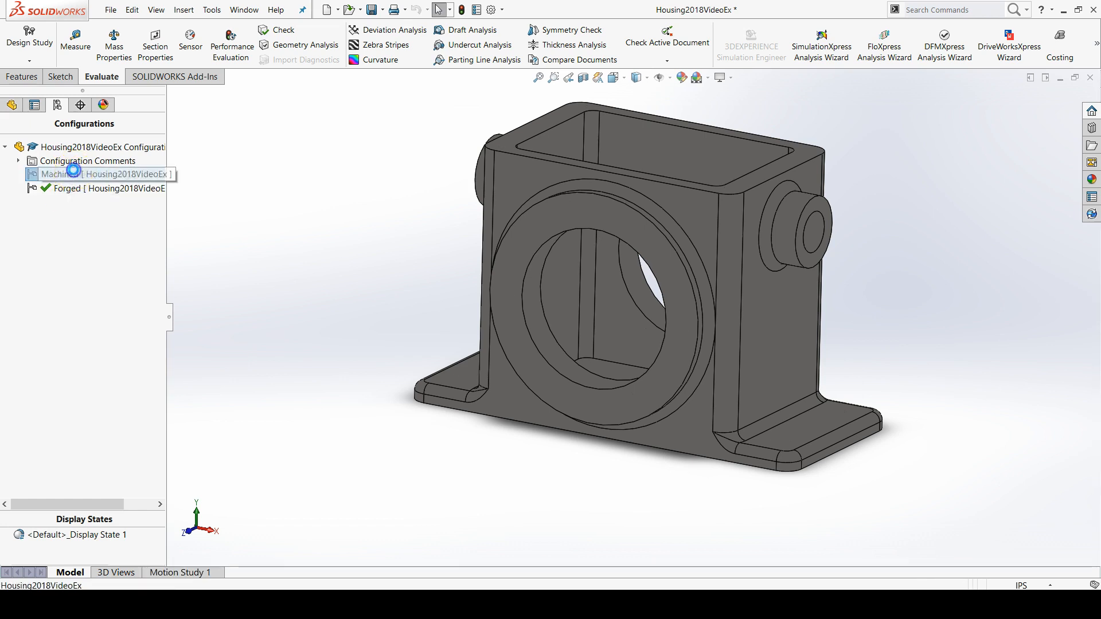
pyautogui.click(67, 189)
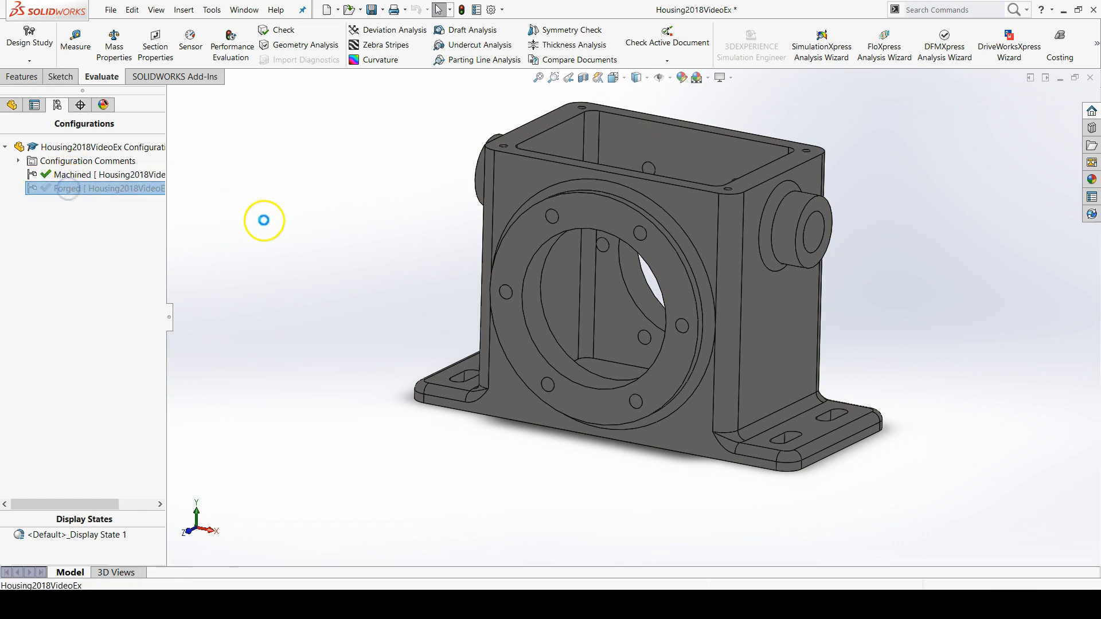